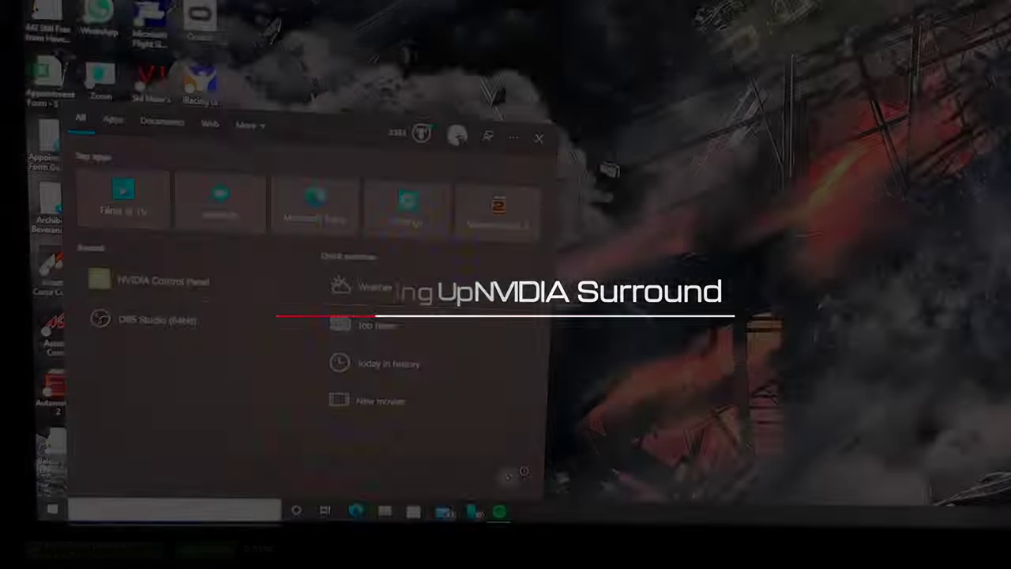
- Open the NVIDIA Control Panel and enable Surround across the three Acer XB323U displays in the 1 × 3 topology
type("nvid")
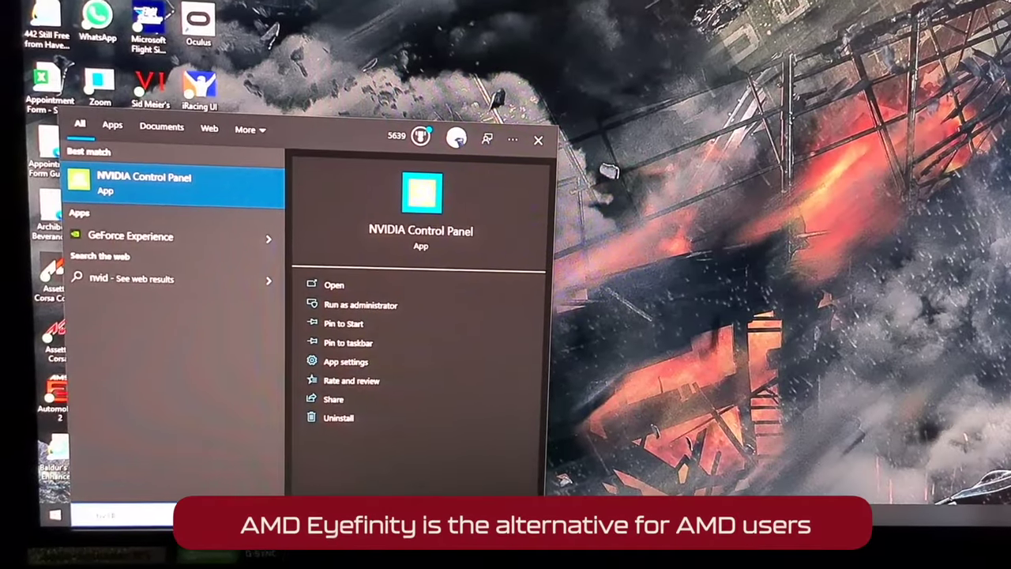
key("Return")
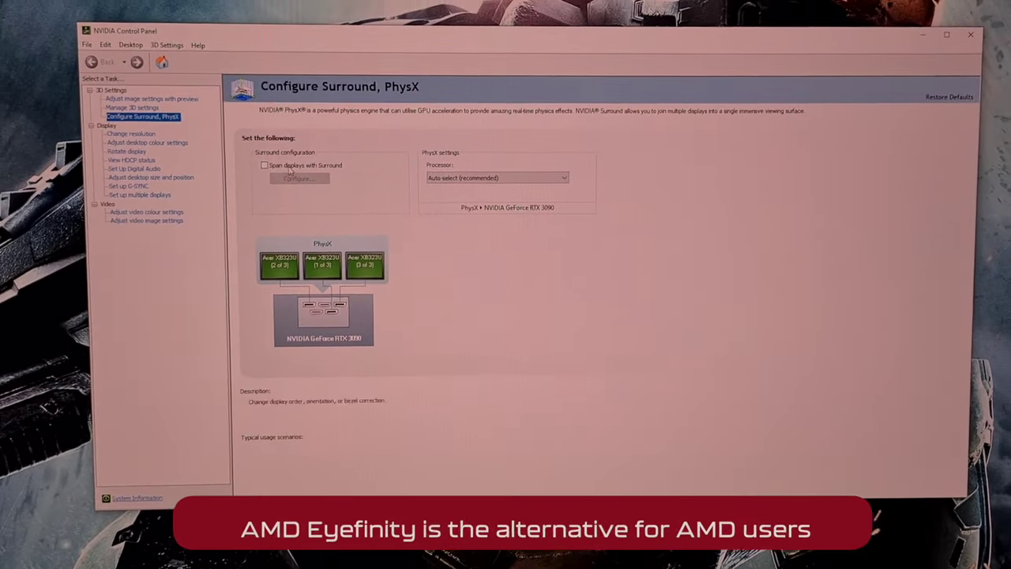
left_click(259, 171)
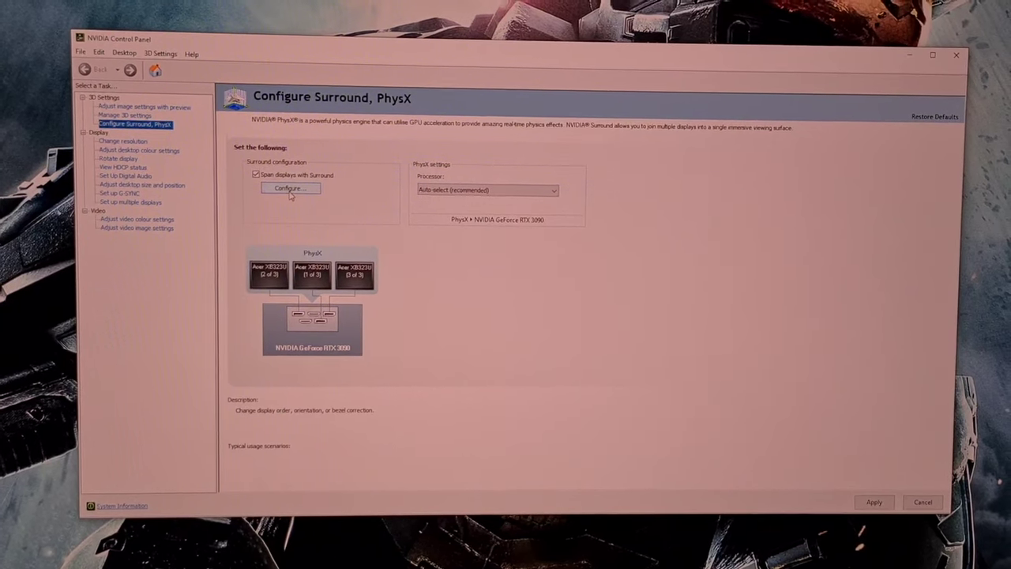
left_click(289, 189)
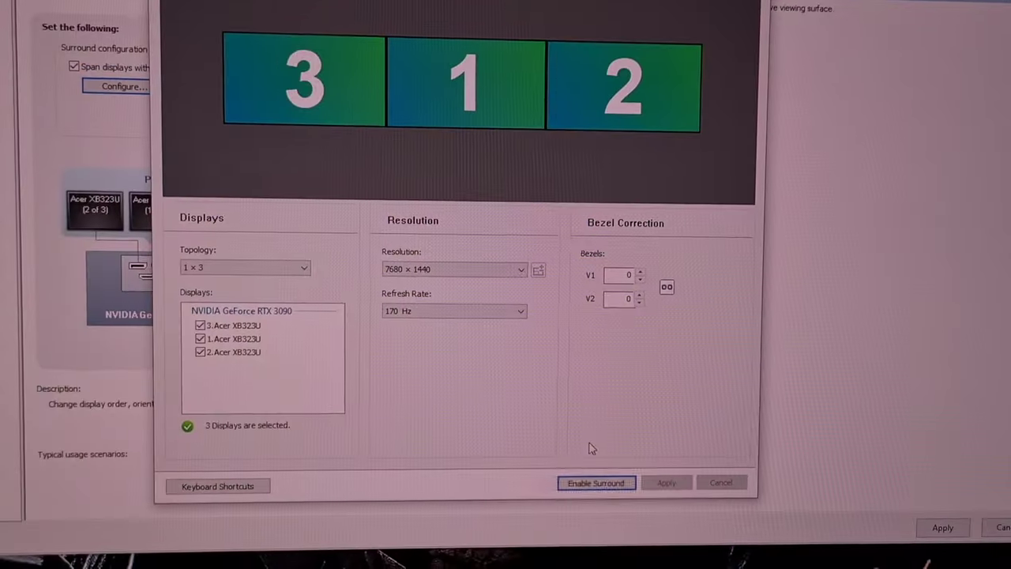
left_click(623, 503)
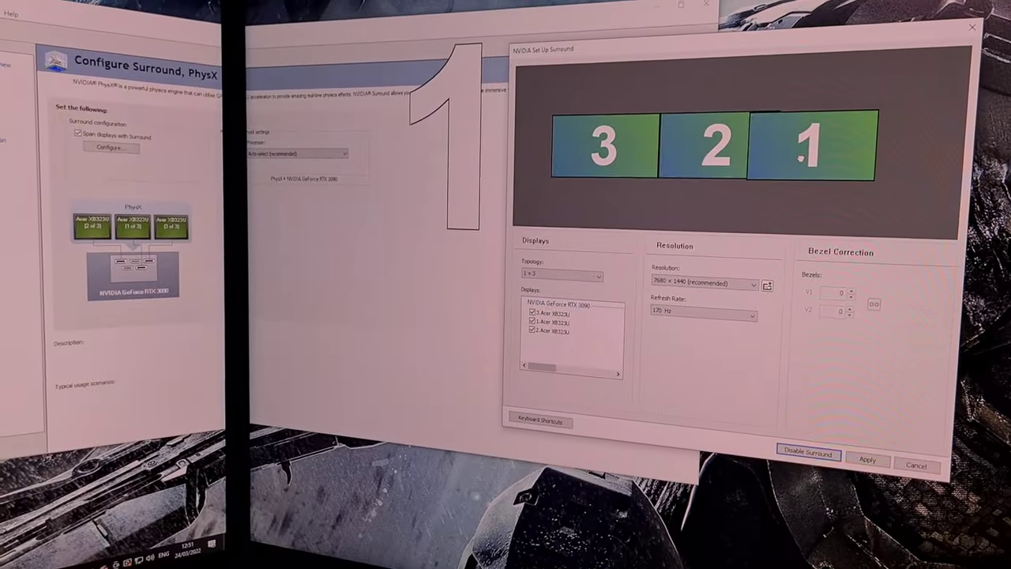
- Reorder the Surround displays to 2, 3, 1 and apply the 7768 × 1440 (bezel corrected) resolution
left_click_drag(830, 152, 594, 158)
left_click_drag(783, 153, 739, 158)
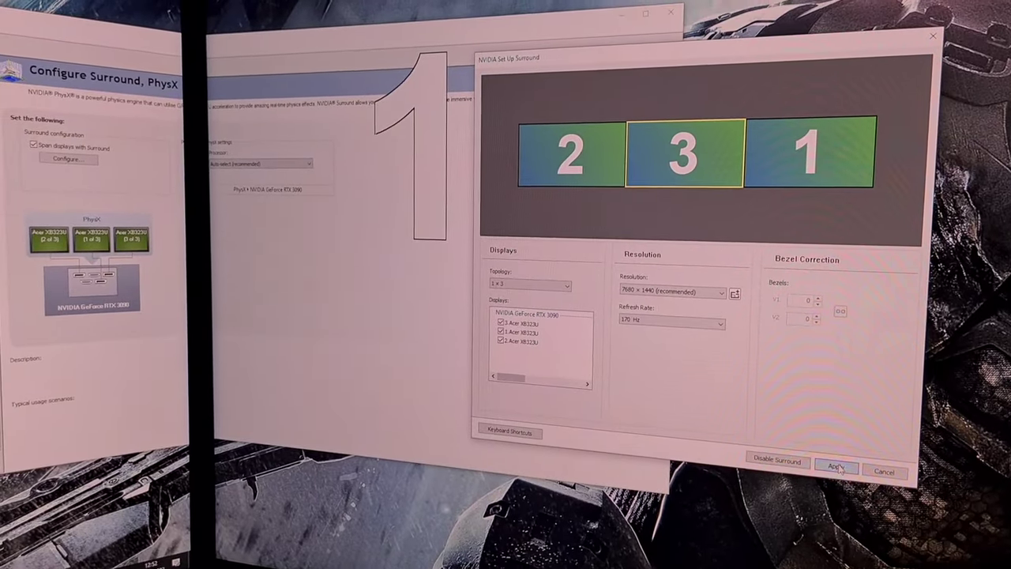
left_click(837, 468)
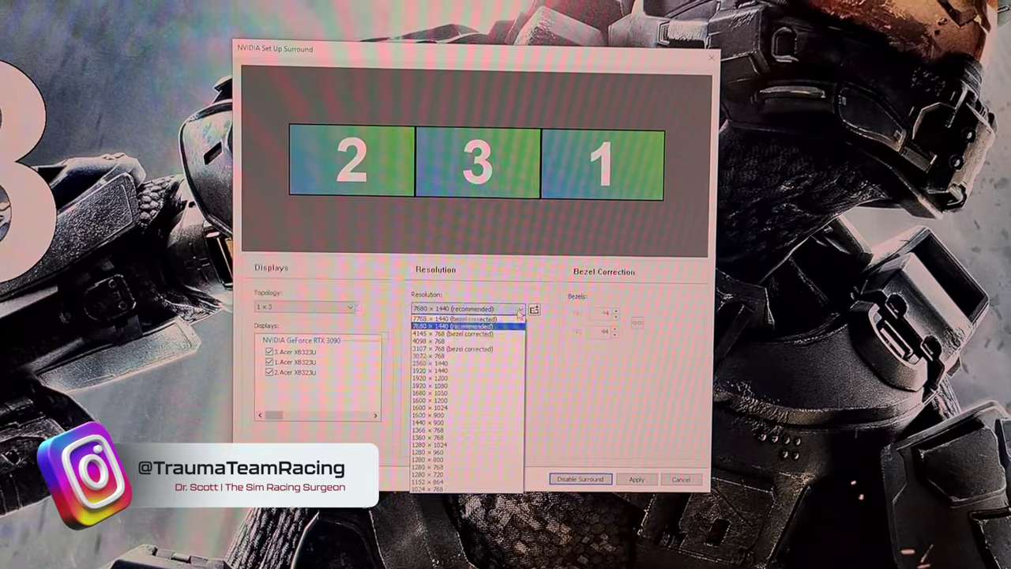
left_click(514, 318)
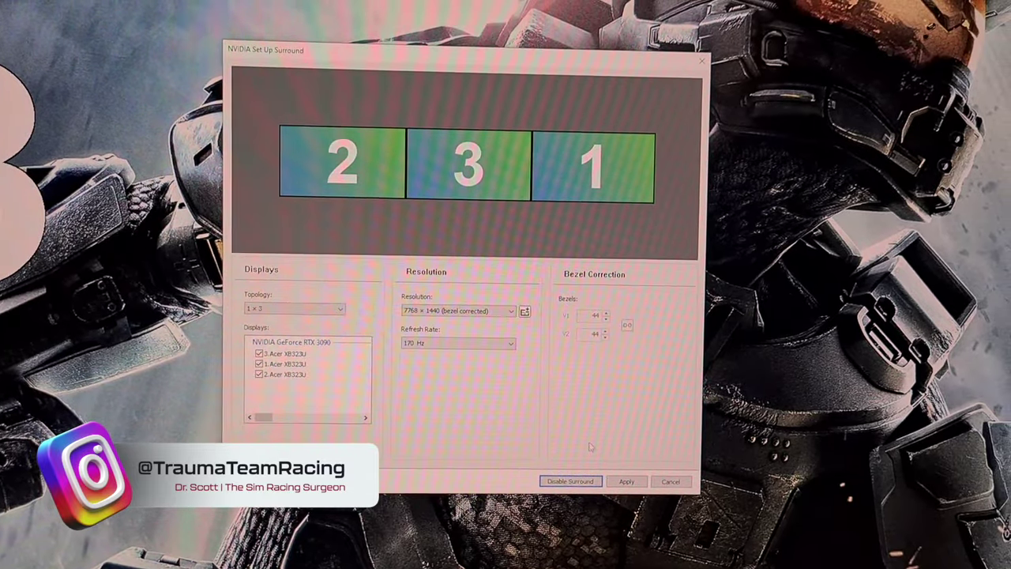
left_click(628, 482)
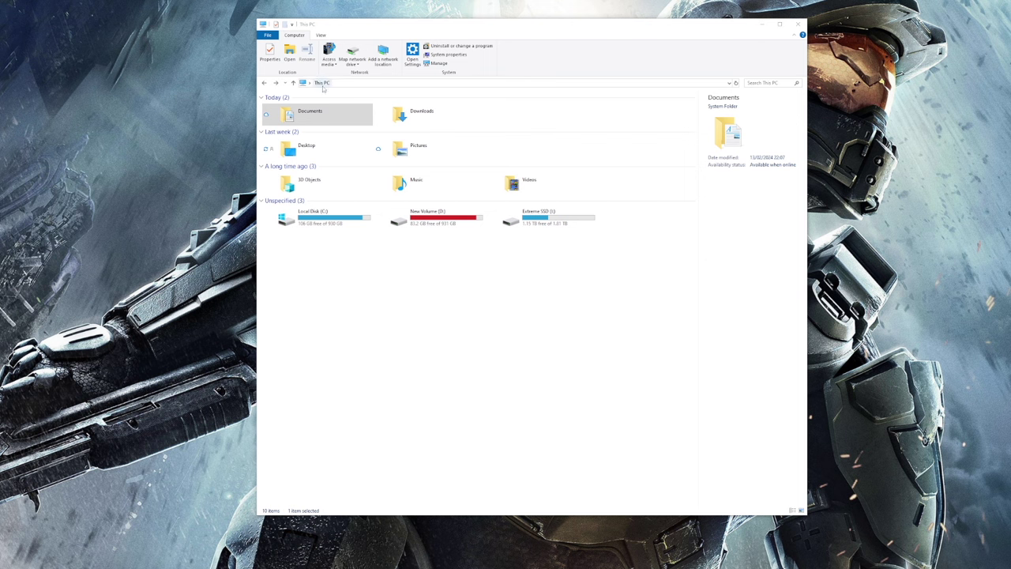
- Open the config CFG file from the Euro Truck Simulator 2 folder in Documents for editing
double_click(318, 111)
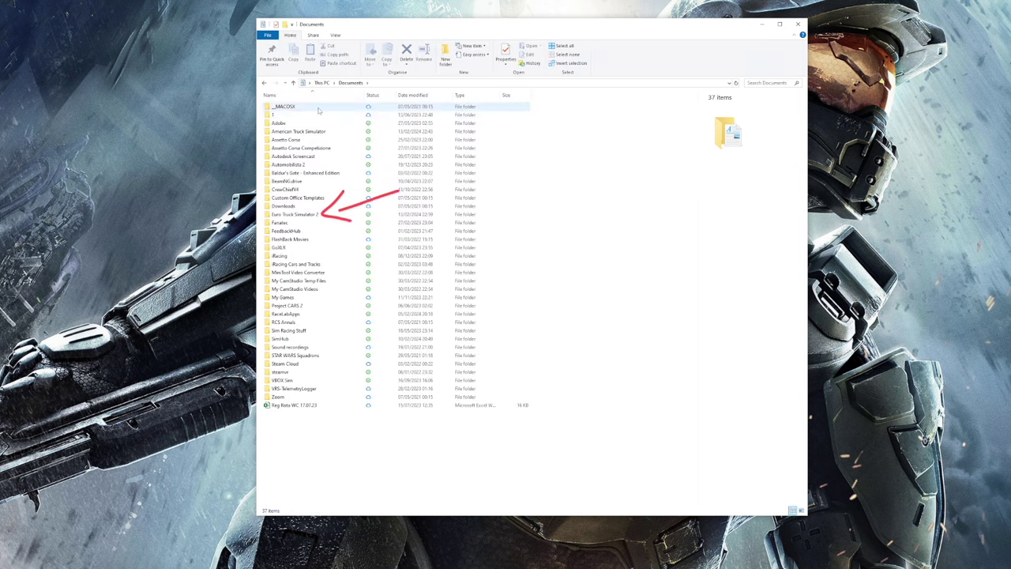
double_click(308, 214)
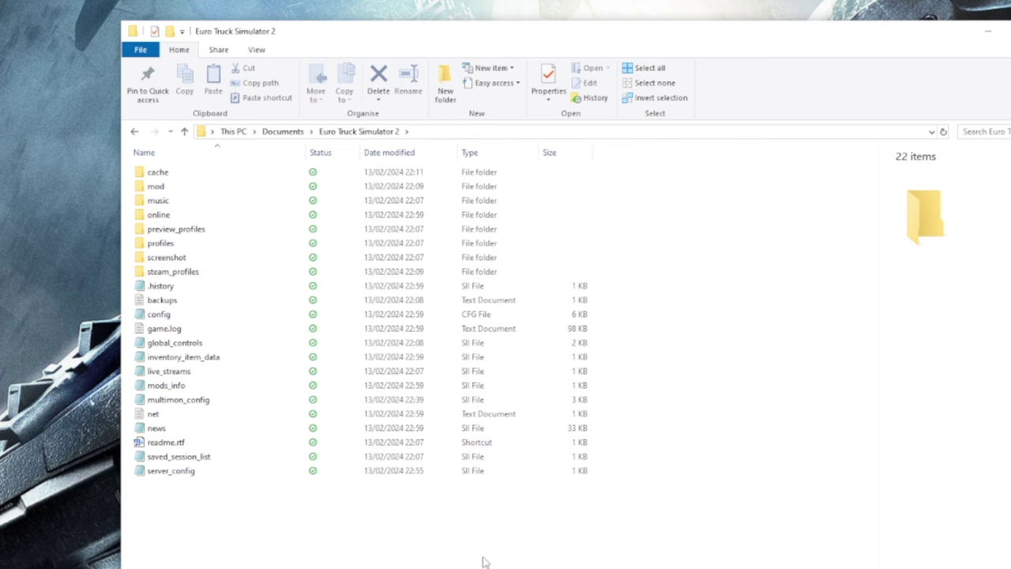
left_click(173, 316)
right_click(172, 316)
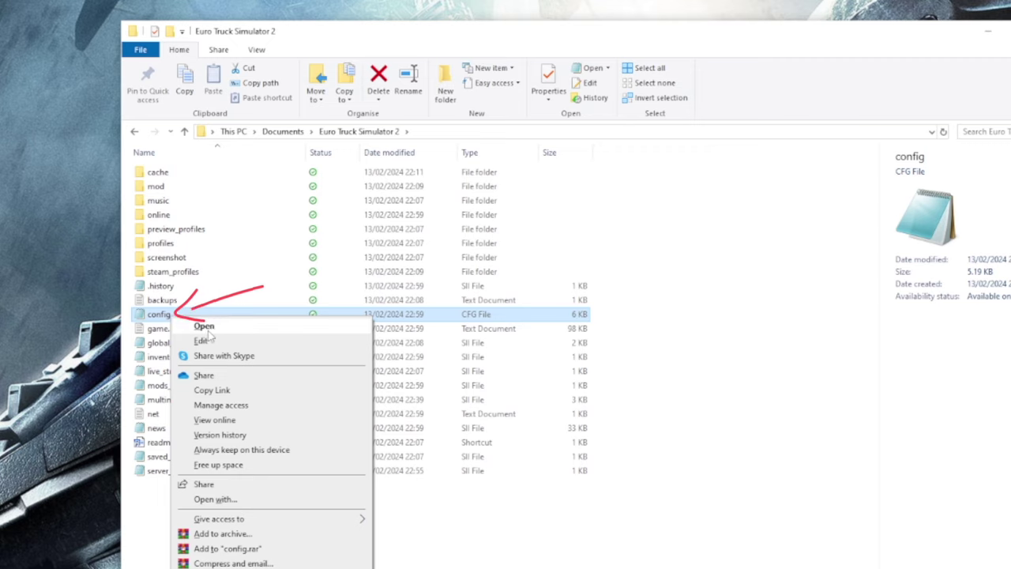
left_click(204, 340)
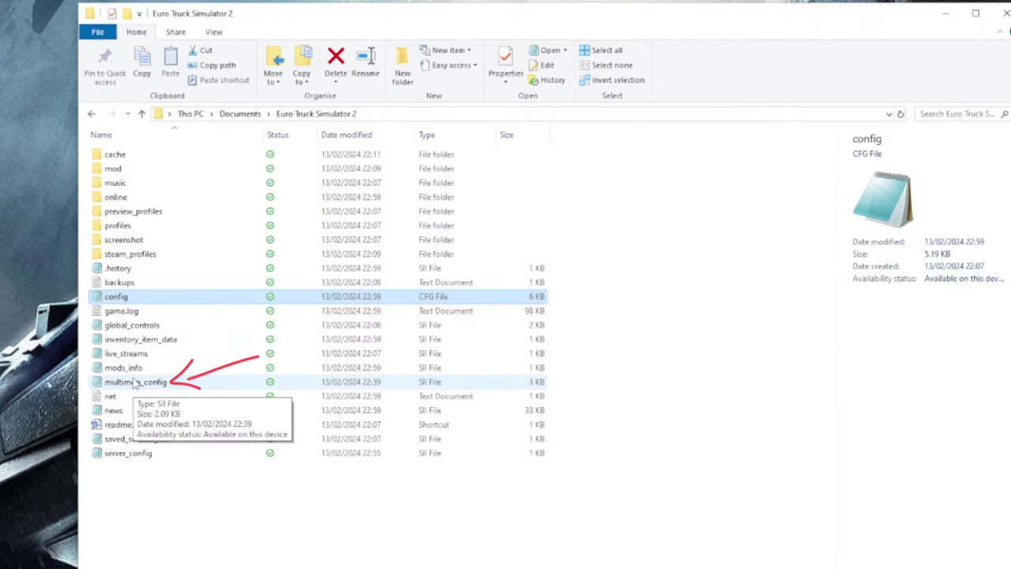
- Open the multimon_config file for editing and examine the heading, FOV and frustum entries of its monitor sections
right_click(138, 383)
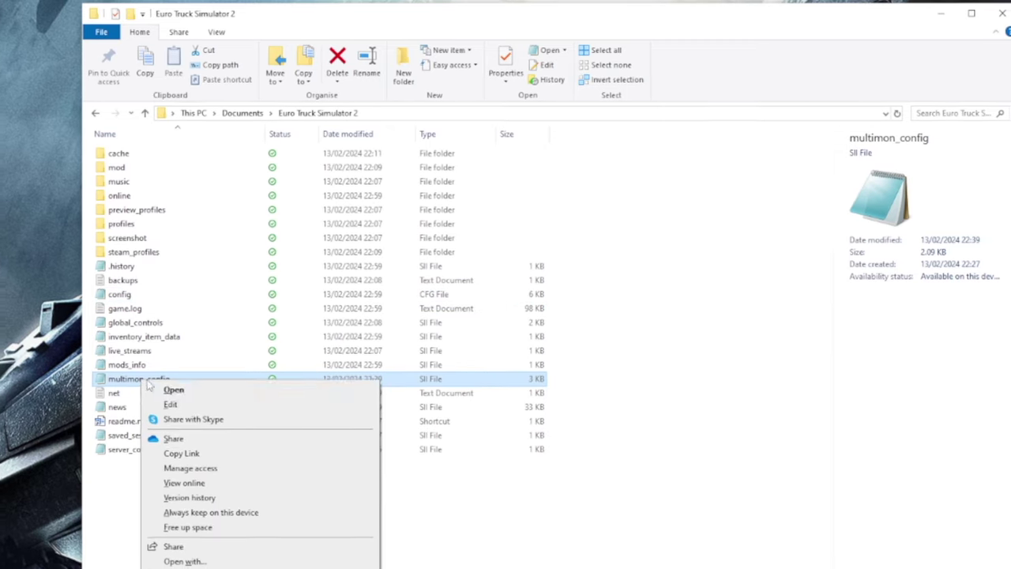
left_click(158, 371)
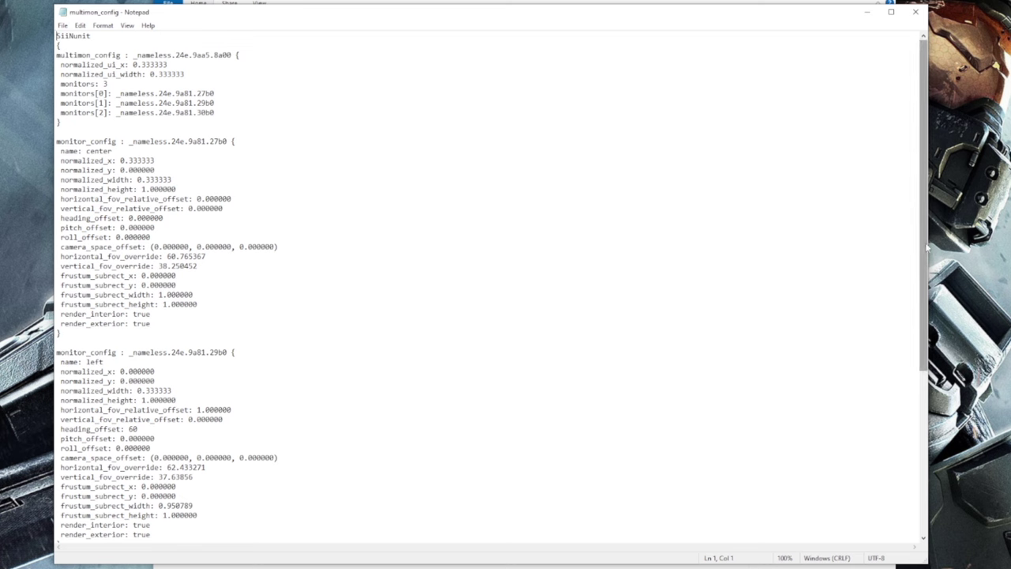
left_click_drag(922, 234, 922, 408)
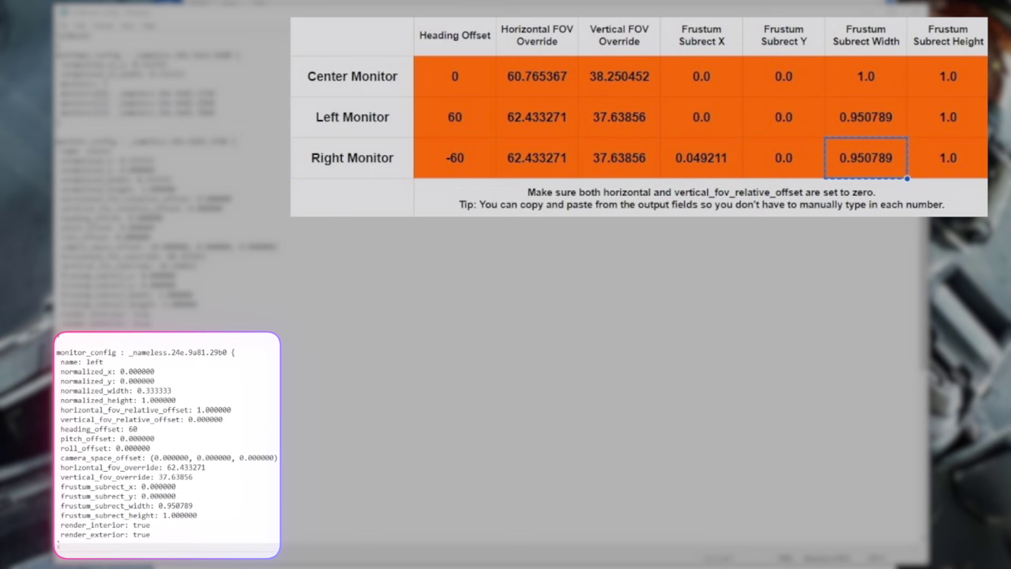
scroll(551, 322, "down", 2)
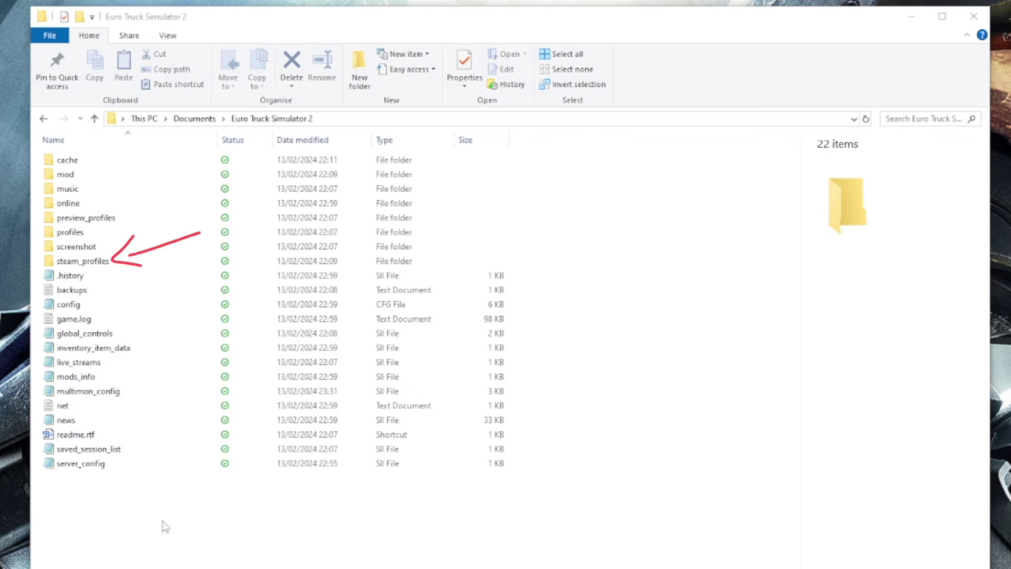
- Open config_local from the profile folder inside steam_profiles, look through its camera settings, and close the file
double_click(87, 262)
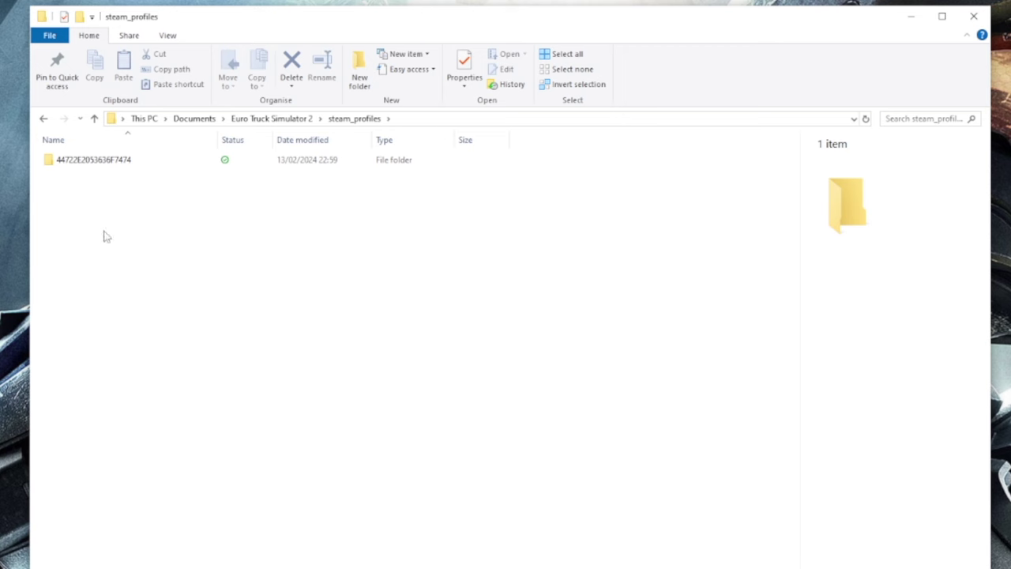
double_click(106, 162)
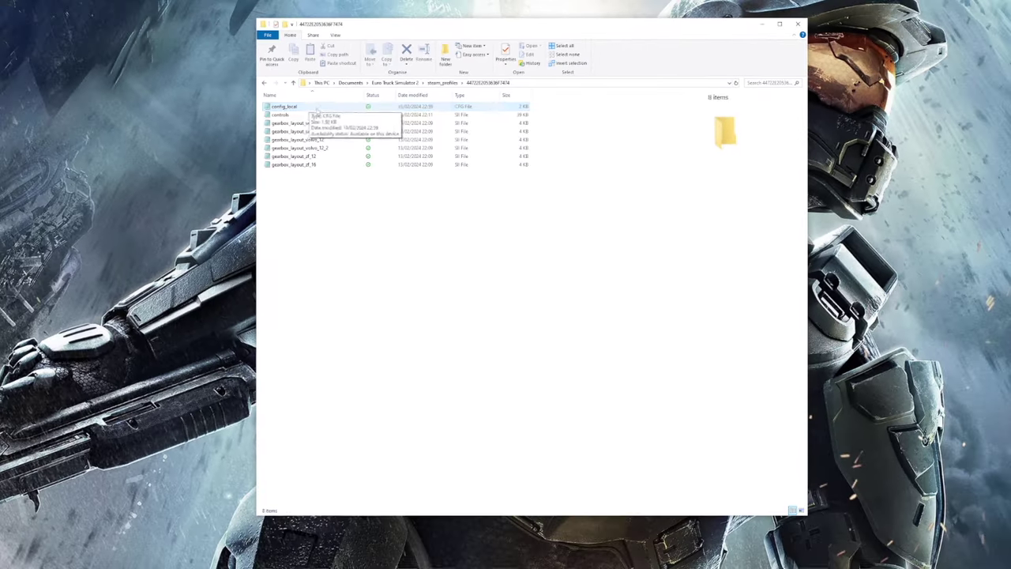
double_click(316, 107)
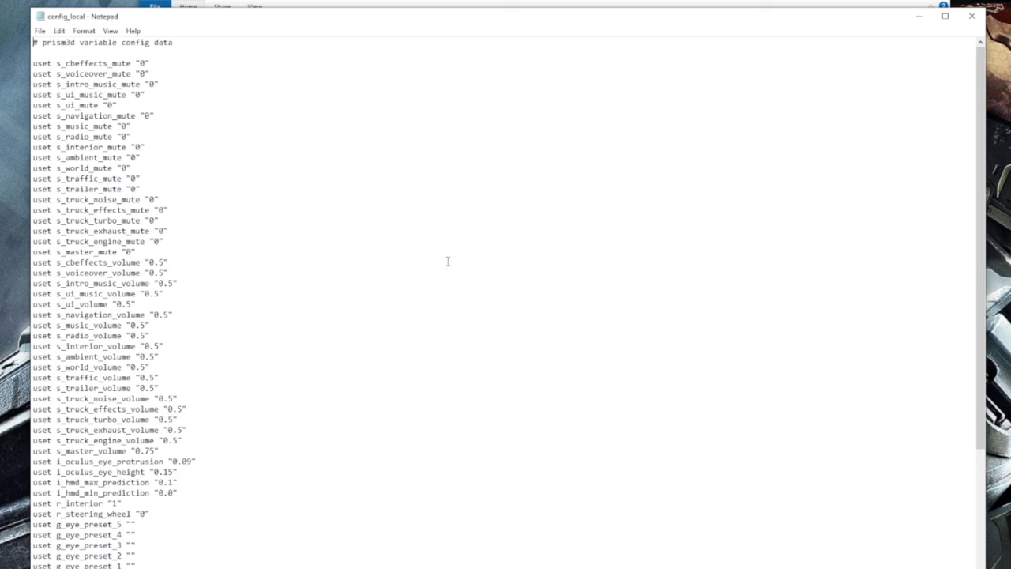
scroll(447, 262, "down", 4)
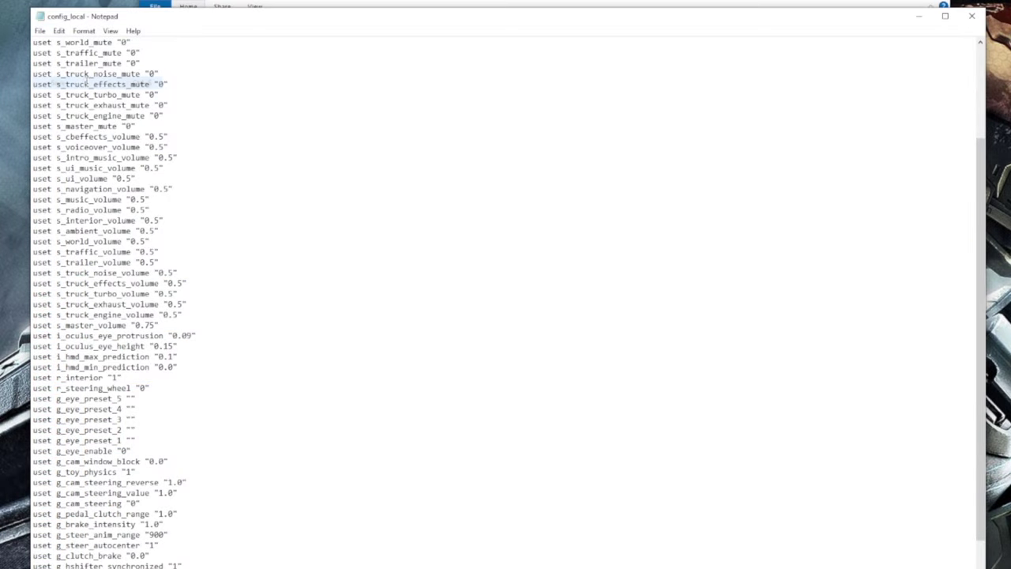
left_click(975, 16)
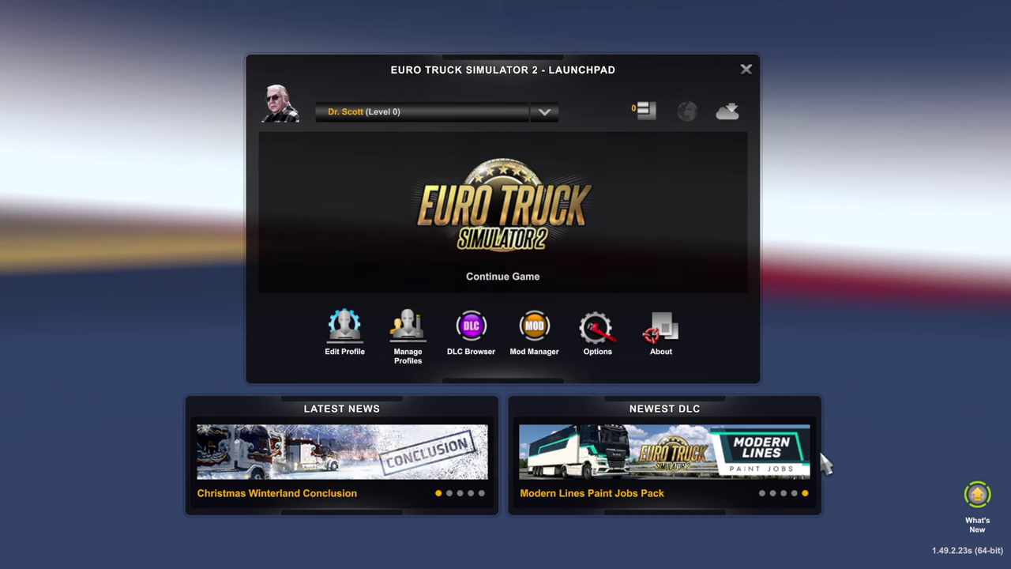
- Switch to Euro Truck Simulator 2 and check the fullscreen mode and resolution in its graphics options
left_click(596, 332)
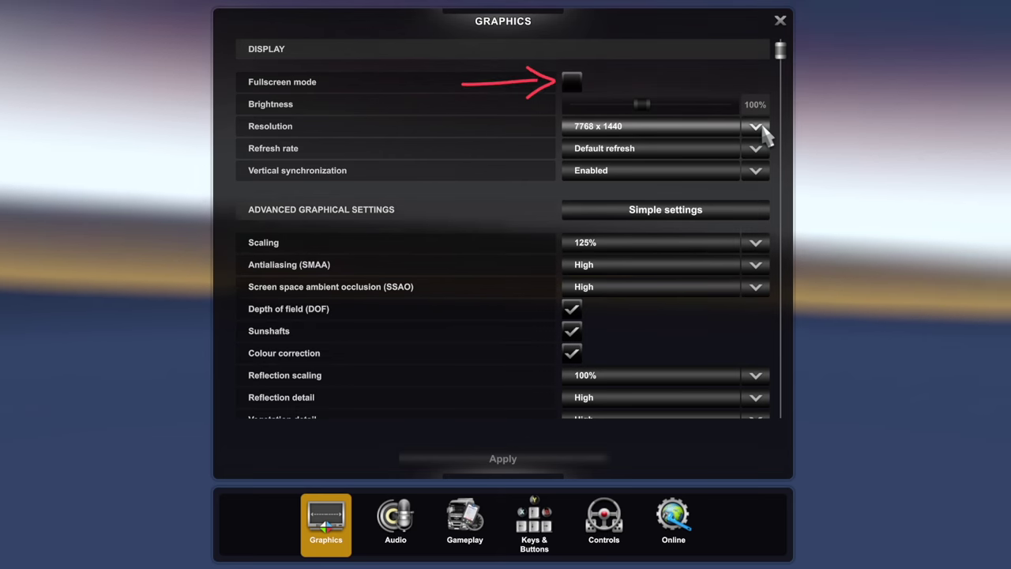
left_click(778, 25)
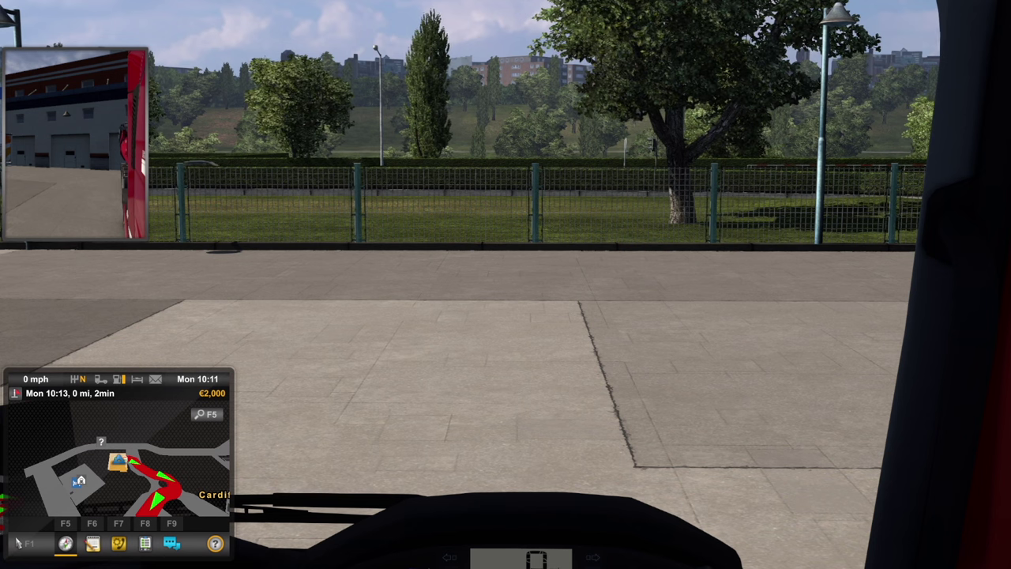
- Set the driver's field of view to 51° in the truck's seat adjustment and close that dialog
key("F4")
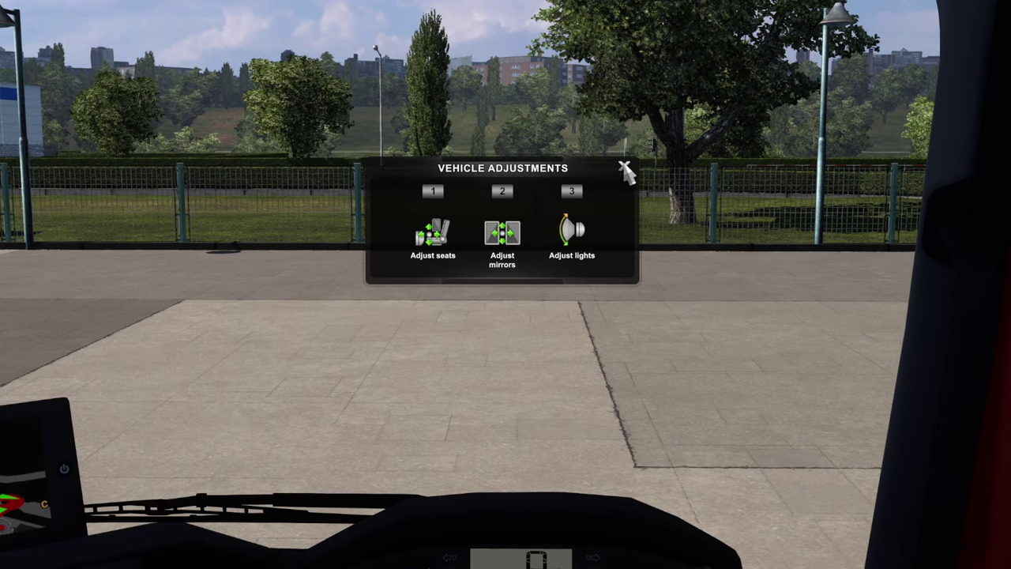
left_click(434, 237)
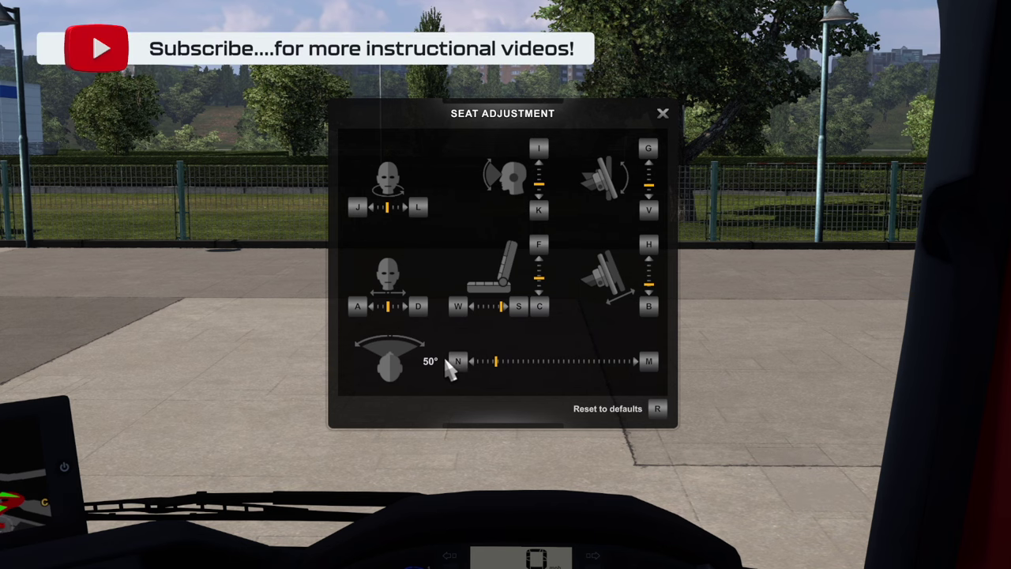
left_click(650, 361)
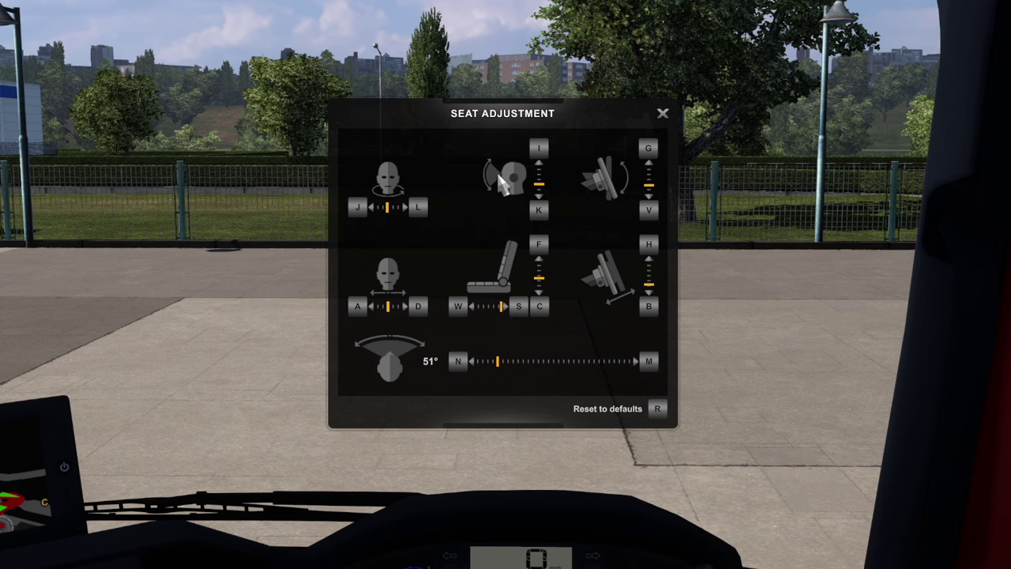
left_click(661, 113)
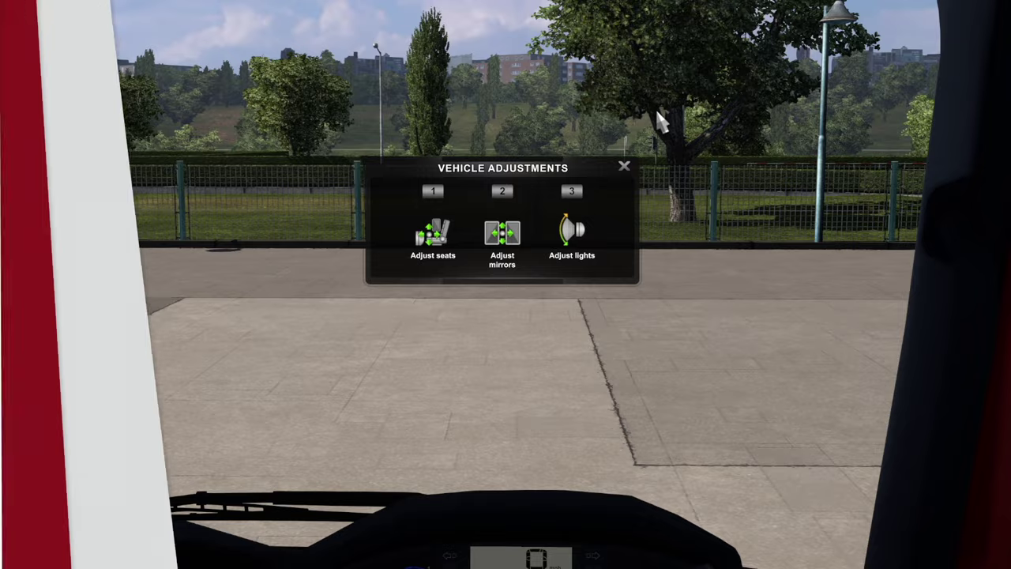